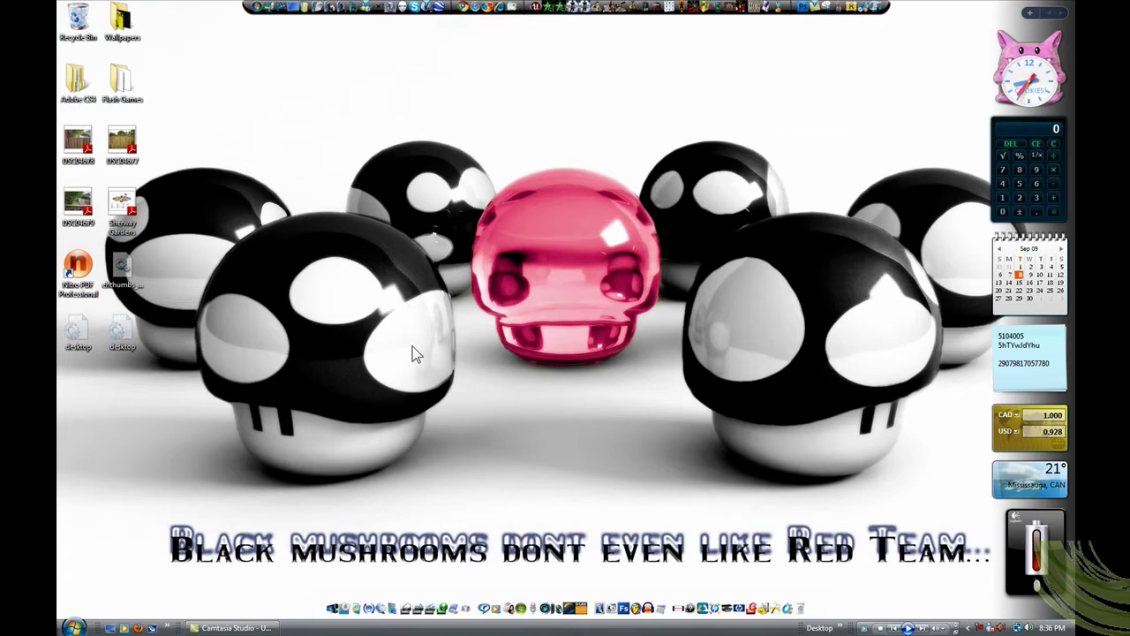
Launch Task Scheduler from Start > All Programs > Accessories > System Tools
{"action": "left_click", "coordinate": [74, 628]}
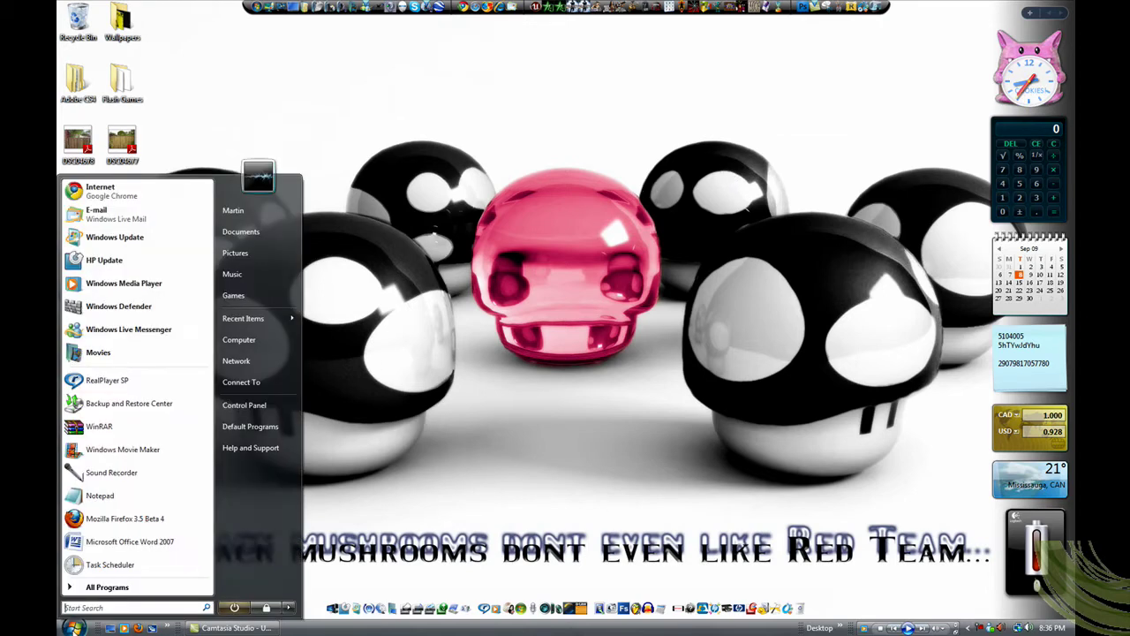
{"action": "left_click", "coordinate": [104, 587]}
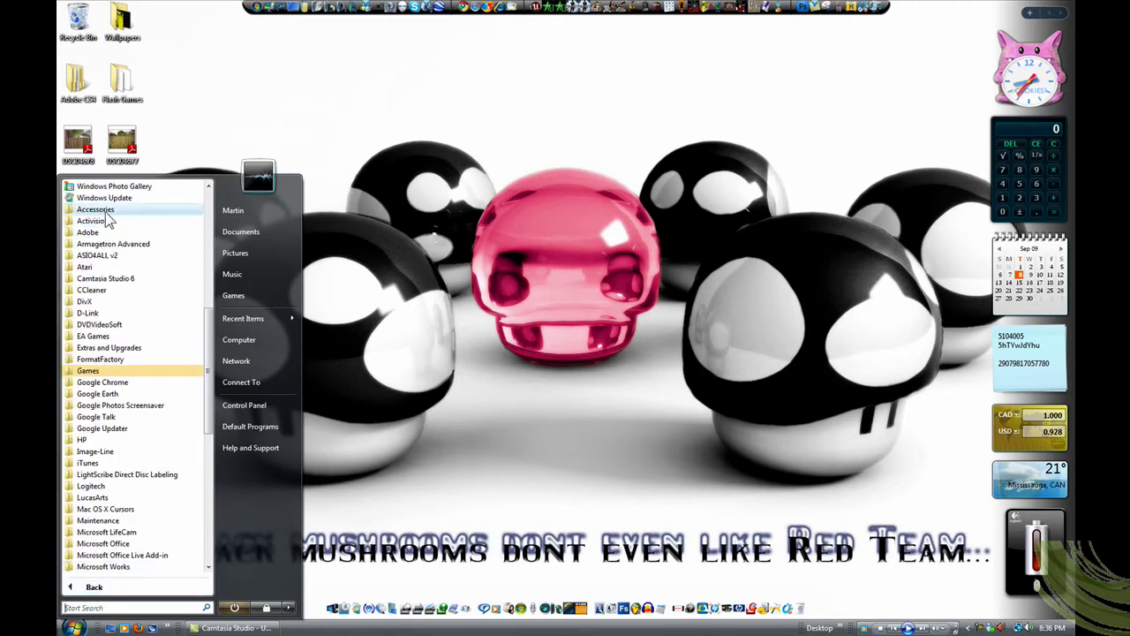
{"action": "left_click", "coordinate": [102, 212]}
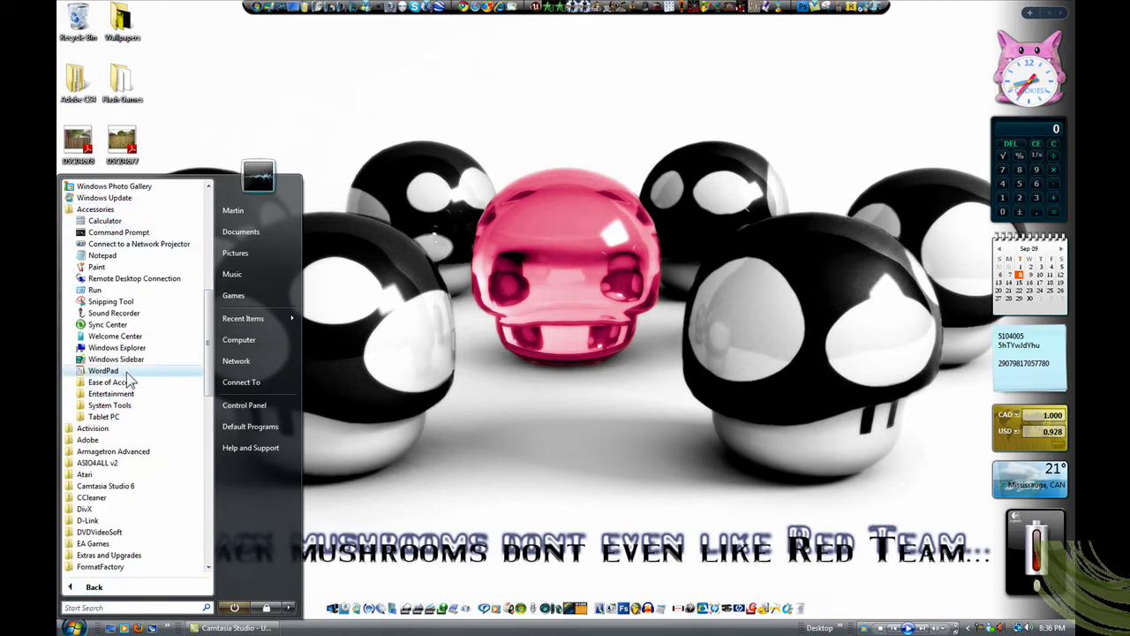
{"action": "left_click", "coordinate": [123, 406]}
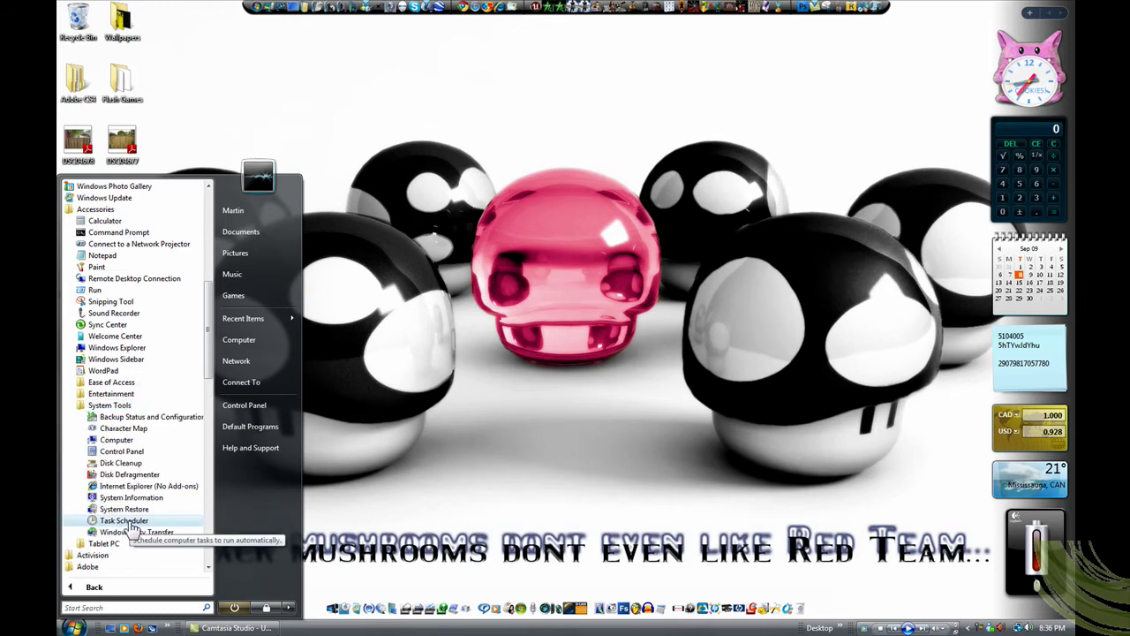
{"action": "left_click", "coordinate": [131, 523]}
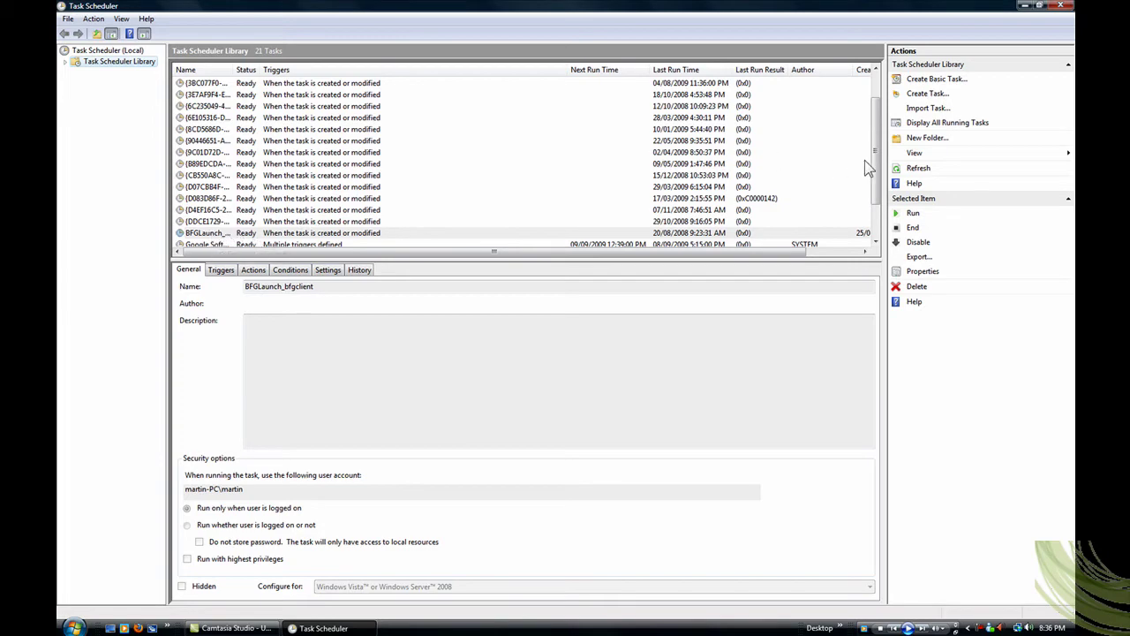
Scroll to the end of the 21-task library list to find the existing 11 PM Shutdown task
{"action": "scroll", "coordinate": [868, 158], "scroll_direction": "down", "scroll_amount": 2}
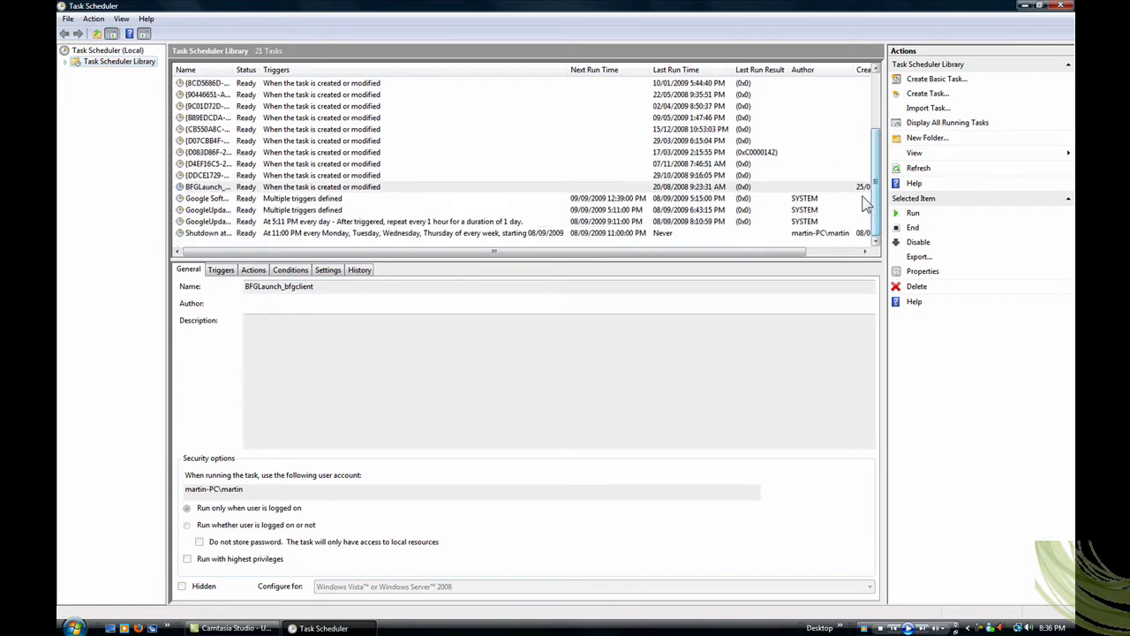
Start a new basic task named 'shutdown 11pm'
{"action": "left_click", "coordinate": [938, 80]}
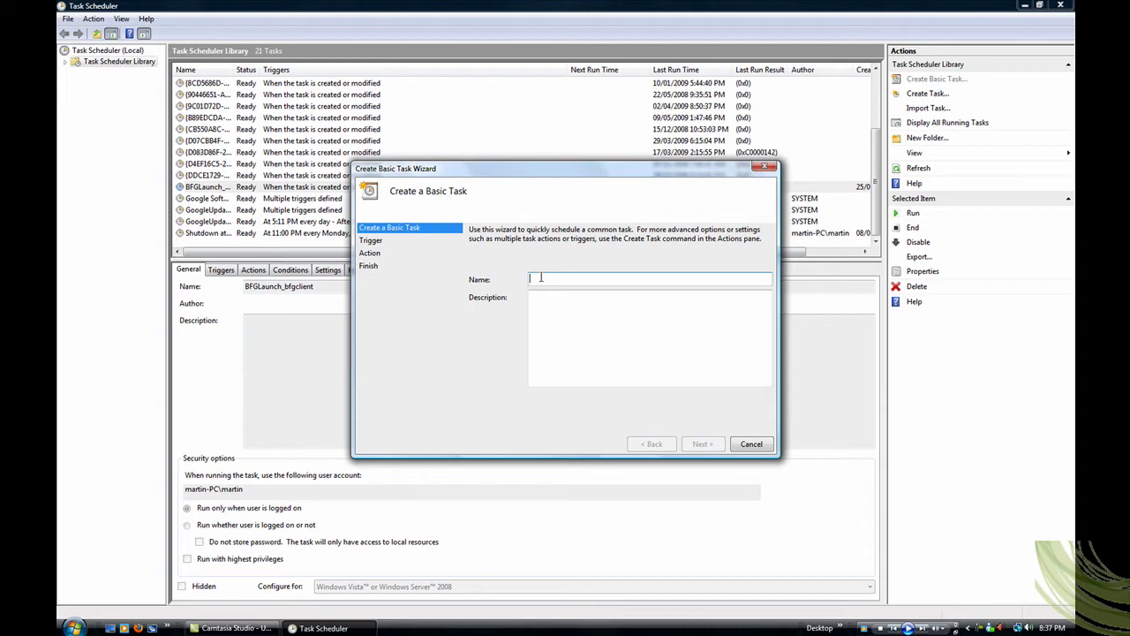
{"action": "type", "text": "shutd"}
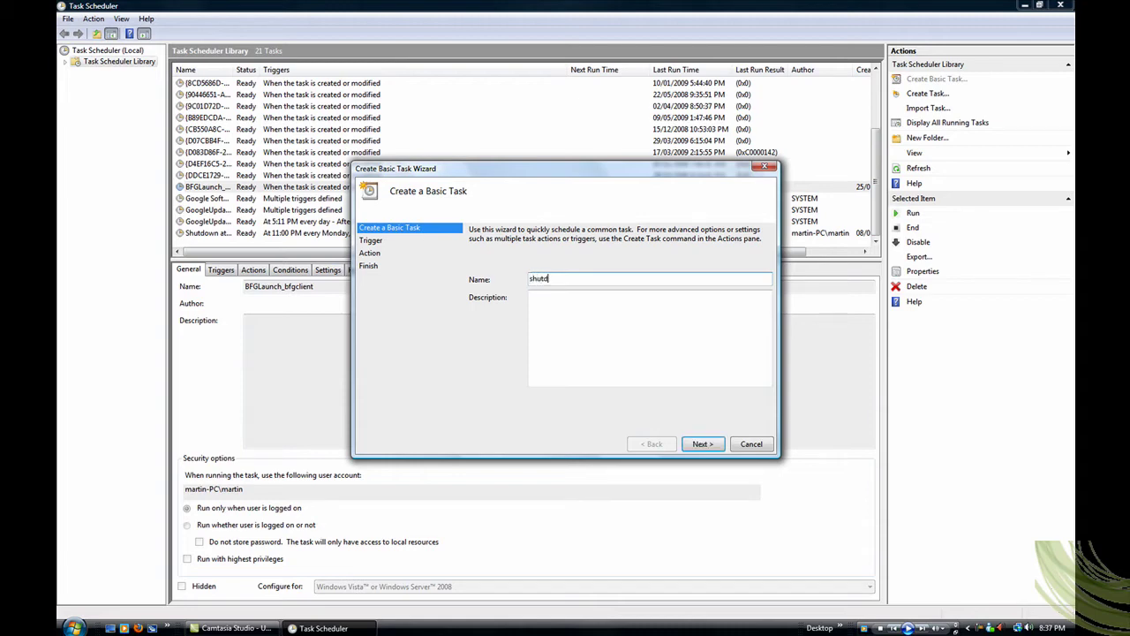
{"action": "type", "text": "w"}
{"action": "key", "text": "BackSpace"}
{"action": "type", "text": "own 11pm"}
Choose a Weekly trigger for the task and continue to its schedule settings
{"action": "left_click", "coordinate": [704, 446]}
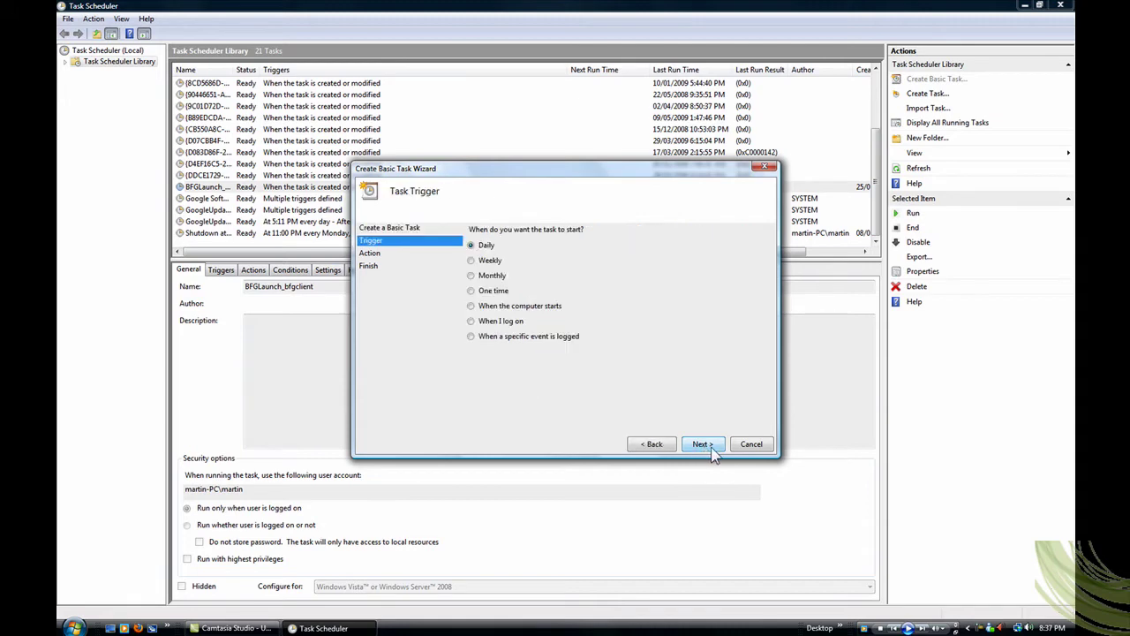
{"action": "left_click", "coordinate": [472, 260]}
{"action": "left_click", "coordinate": [496, 291]}
{"action": "left_click", "coordinate": [488, 260]}
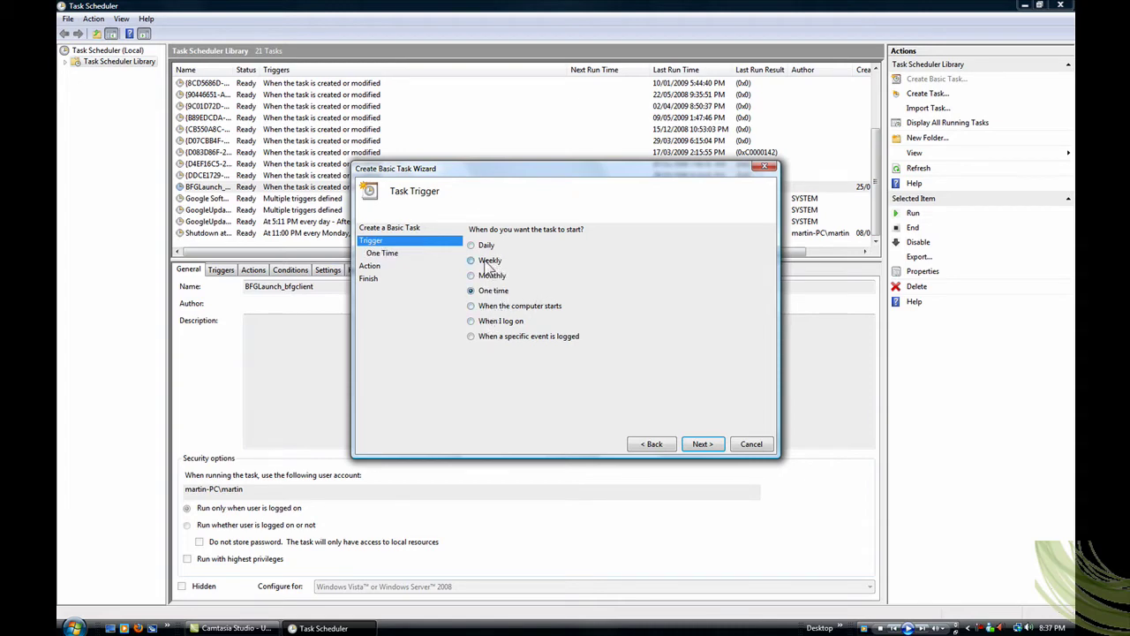
{"action": "left_click", "coordinate": [701, 445]}
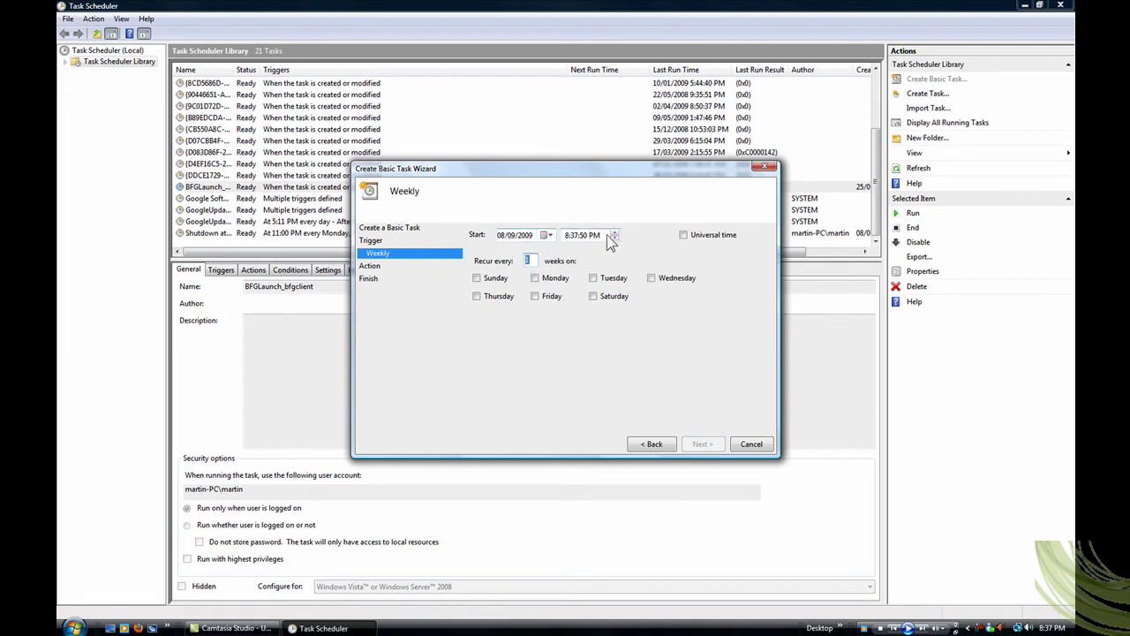
Schedule the weekly trigger for 11:00:00 PM on Sunday, Monday, Tuesday, Wednesday and Thursday
{"action": "left_click", "coordinate": [569, 237]}
{"action": "left_click", "coordinate": [574, 237]}
{"action": "type", "text": "00"}
{"action": "left_click", "coordinate": [583, 236]}
{"action": "left_click", "coordinate": [529, 260]}
{"action": "left_click", "coordinate": [476, 279]}
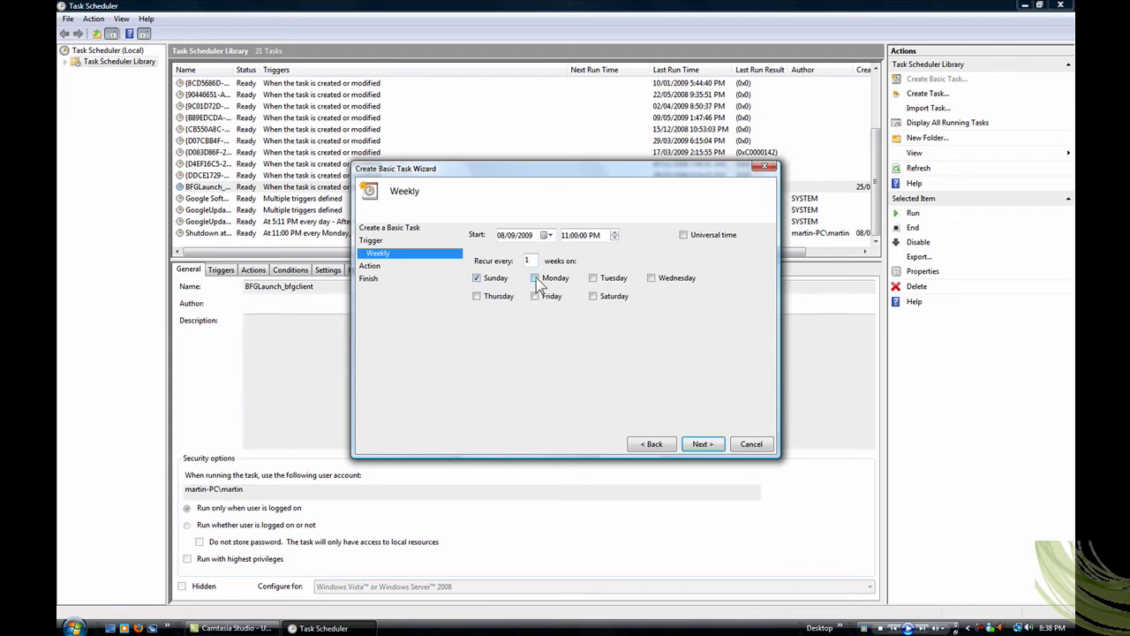
{"action": "left_click", "coordinate": [536, 280]}
{"action": "left_click", "coordinate": [594, 280]}
{"action": "left_click", "coordinate": [653, 280]}
{"action": "left_click", "coordinate": [477, 296]}
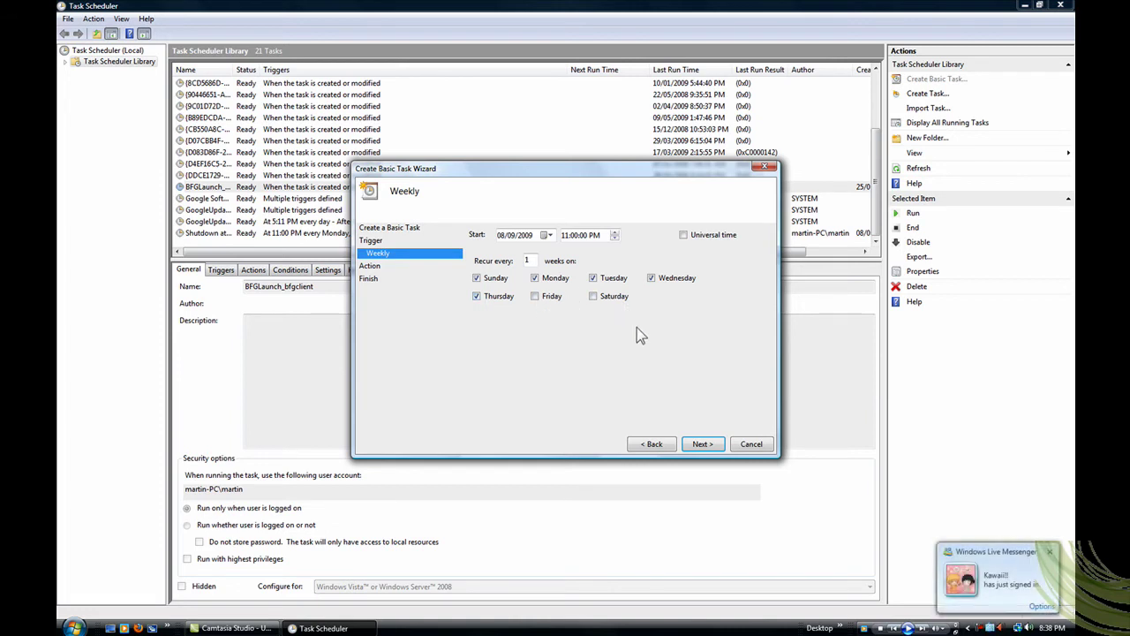
Set the action to start the program 'shutdown' with arguments '-s -f -t 0'
{"action": "left_click", "coordinate": [697, 444]}
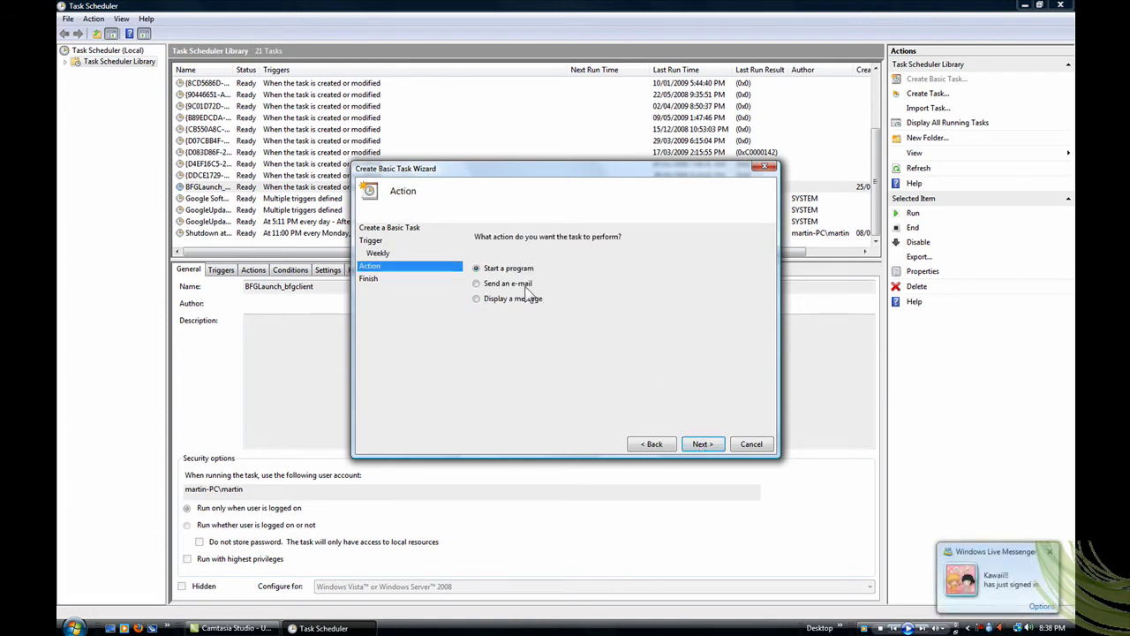
{"action": "left_click", "coordinate": [707, 443]}
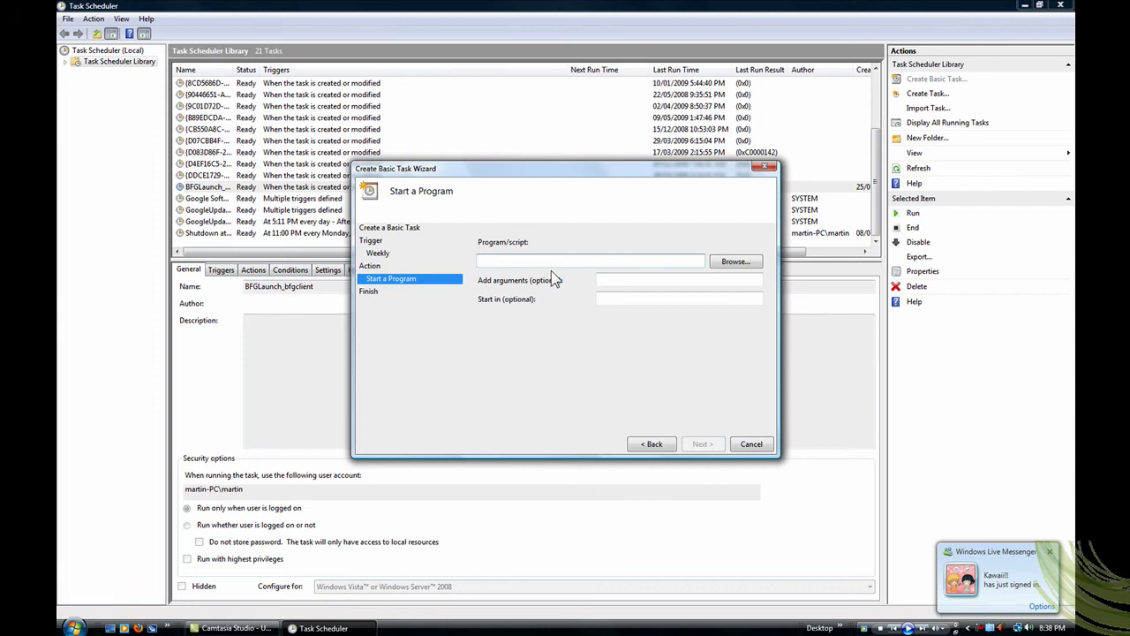
{"action": "type", "text": "shu"}
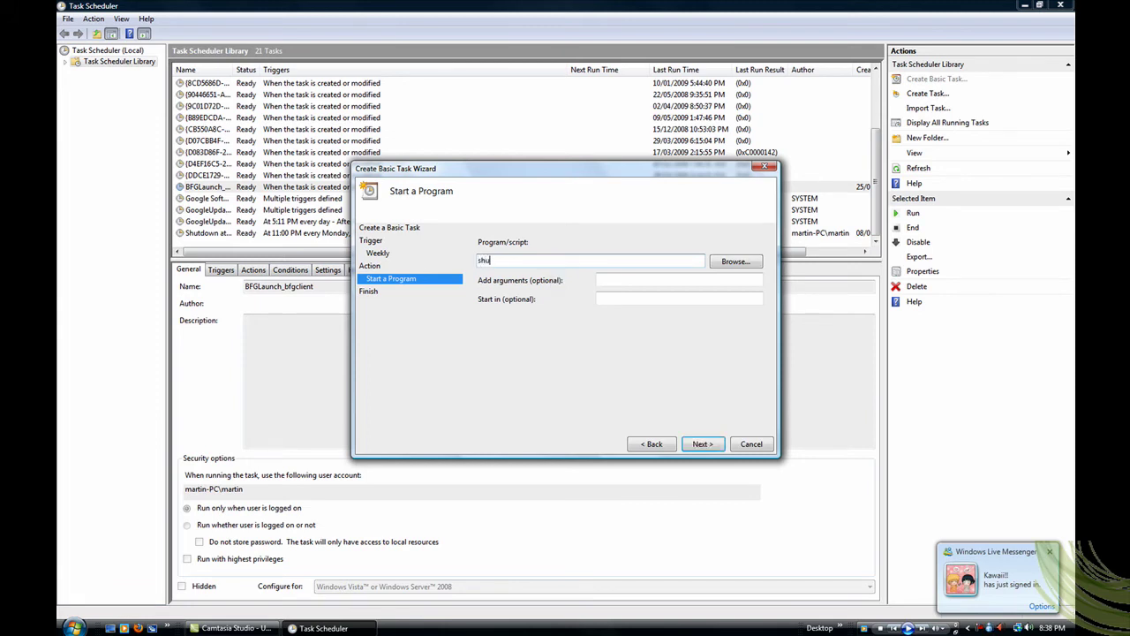
{"action": "type", "text": "tdown"}
{"action": "left_click", "coordinate": [608, 279]}
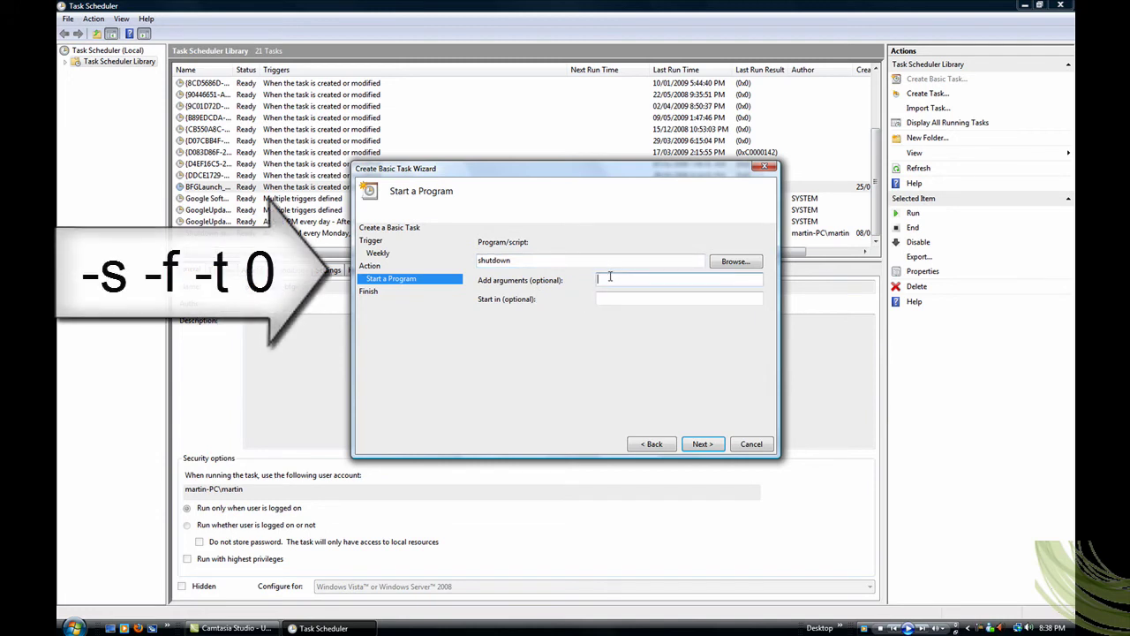
{"action": "type", "text": "-s -f"}
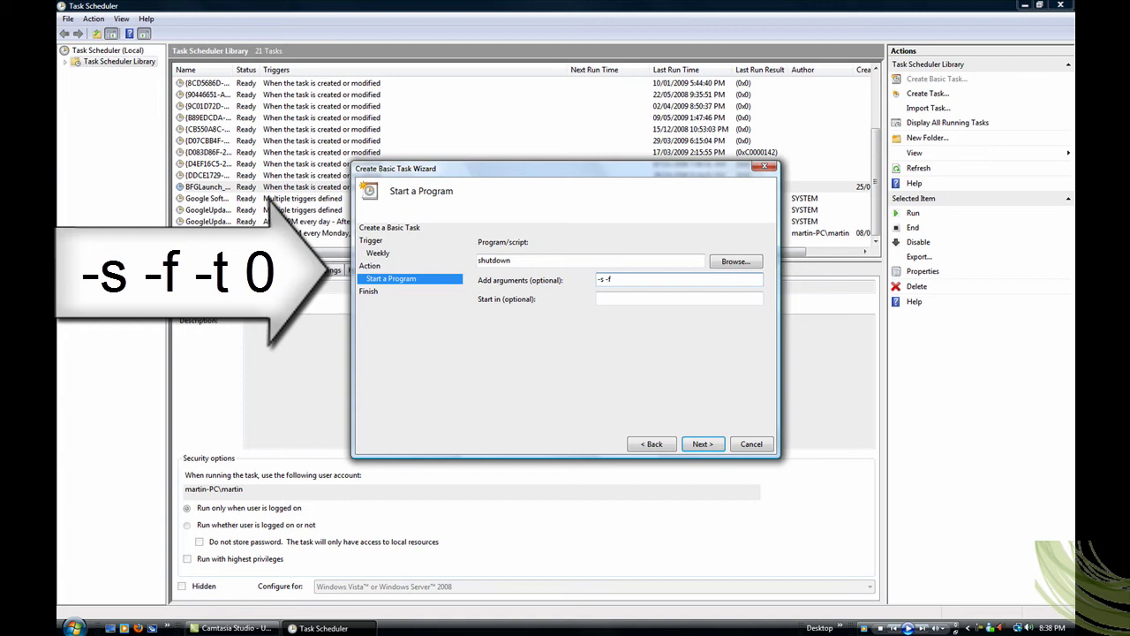
{"action": "type", "text": "-t 0"}
Finish the wizard to create the shutdown 11pm task and locate it in the library list
{"action": "left_click", "coordinate": [701, 444]}
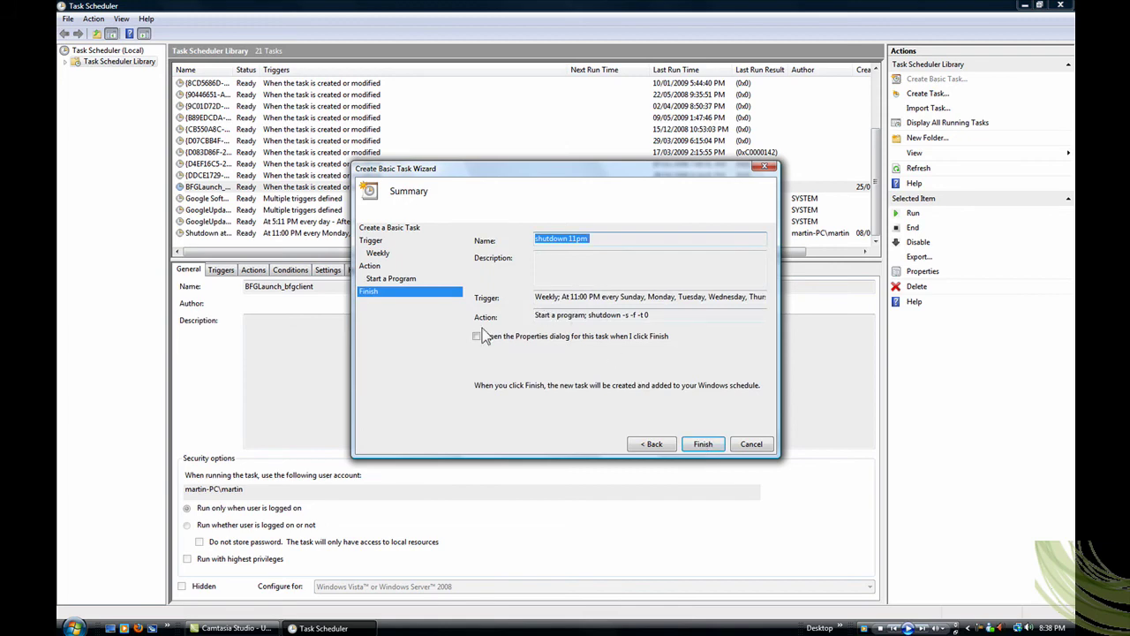
{"action": "left_click", "coordinate": [703, 444]}
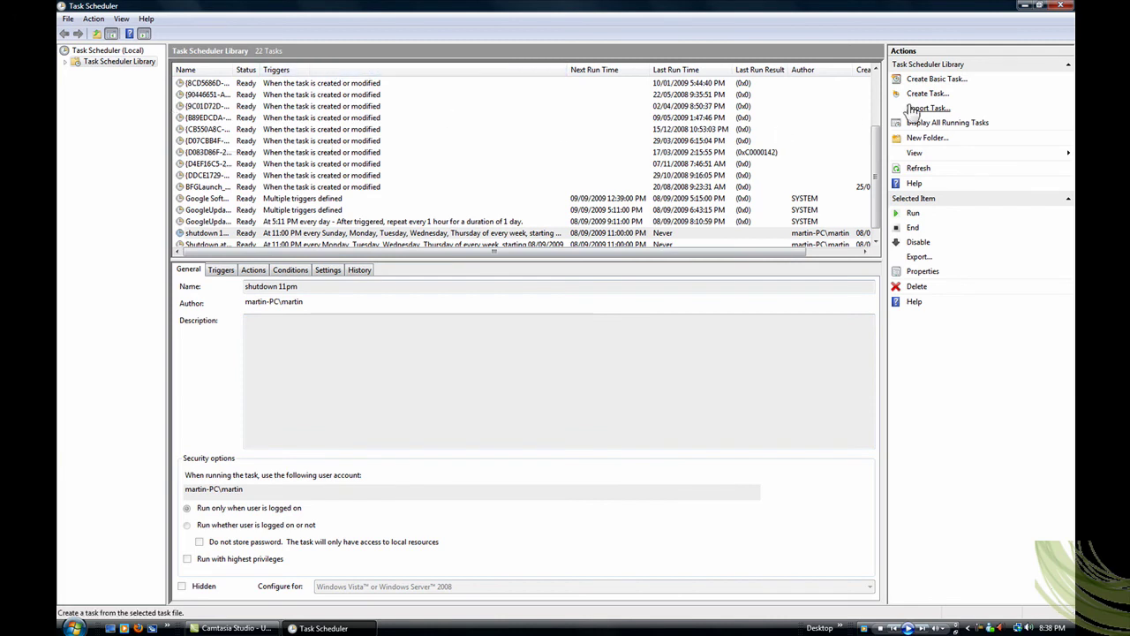
{"action": "left_click", "coordinate": [65, 61]}
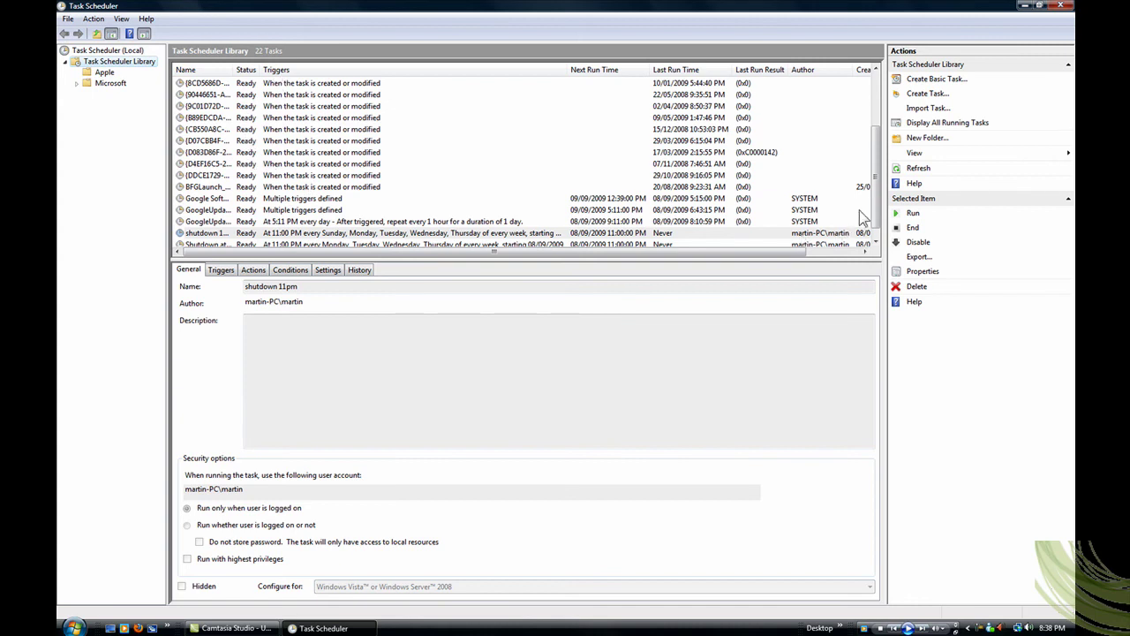
{"action": "scroll", "coordinate": [874, 212], "scroll_direction": "down", "scroll_amount": 1}
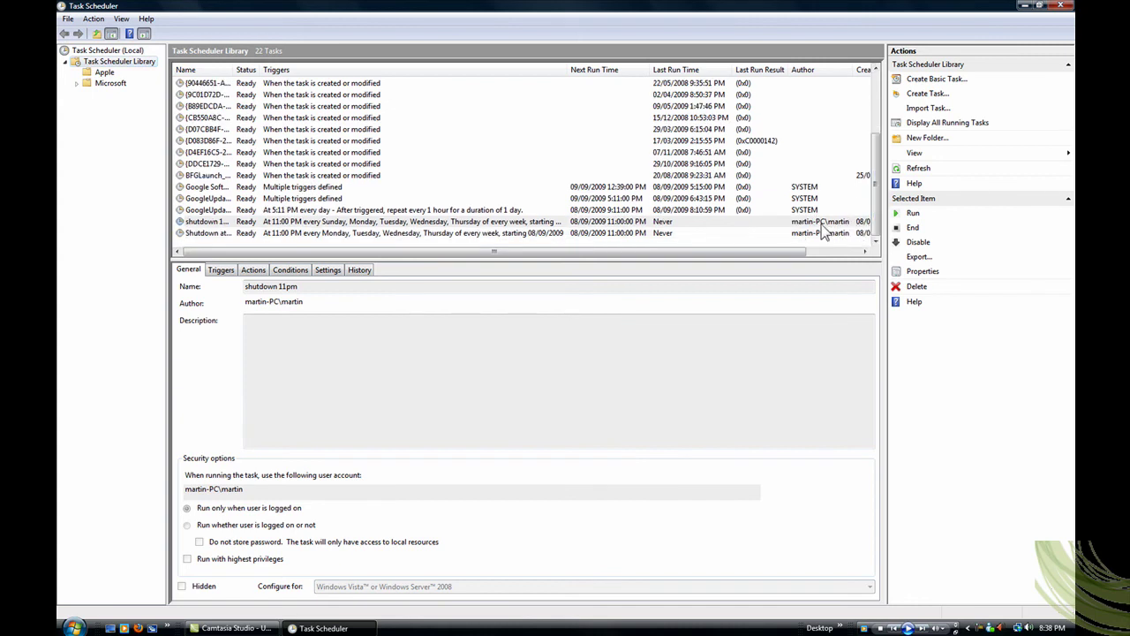
Delete the duplicate shutdown 11pm task, confirming the deletion
{"action": "left_click", "coordinate": [213, 235]}
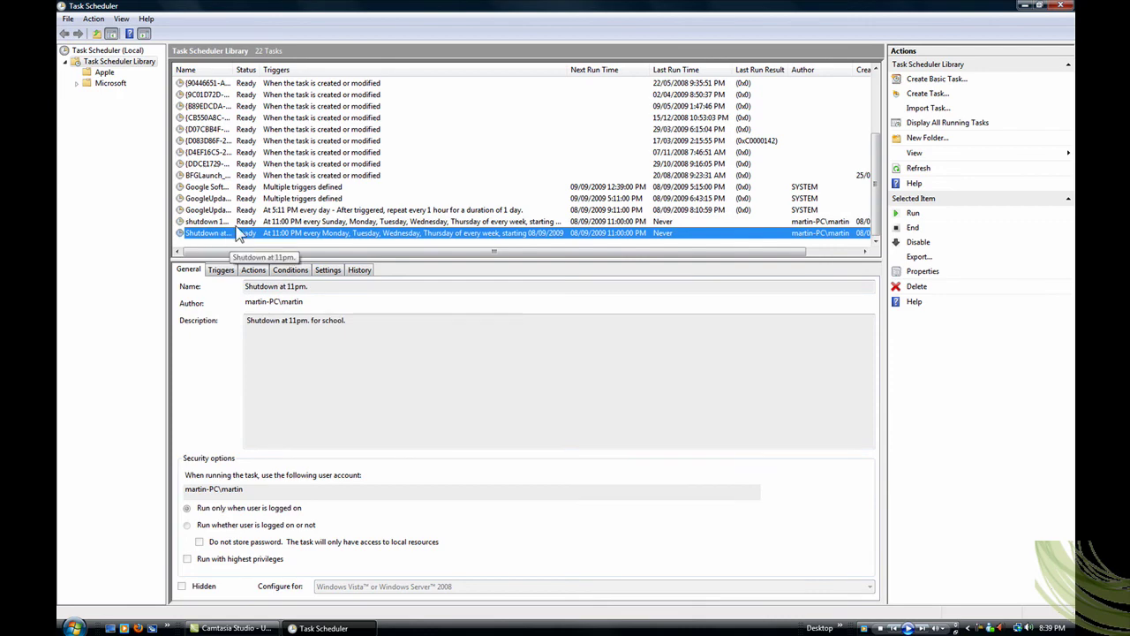
{"action": "right_click", "coordinate": [235, 224]}
{"action": "left_click", "coordinate": [268, 300]}
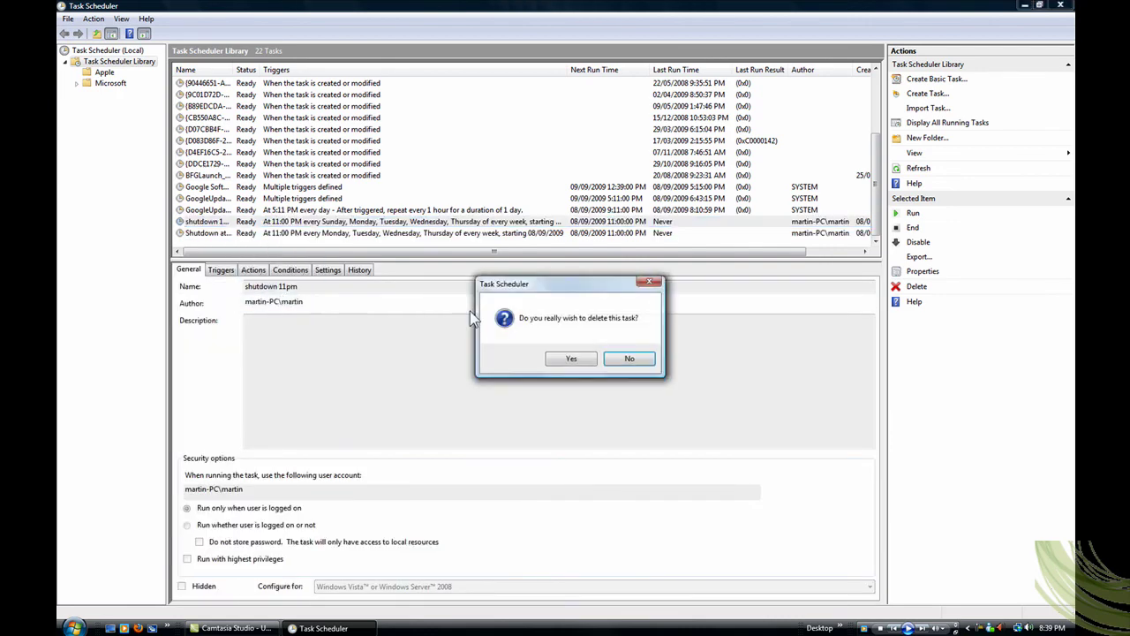
{"action": "left_click", "coordinate": [575, 360]}
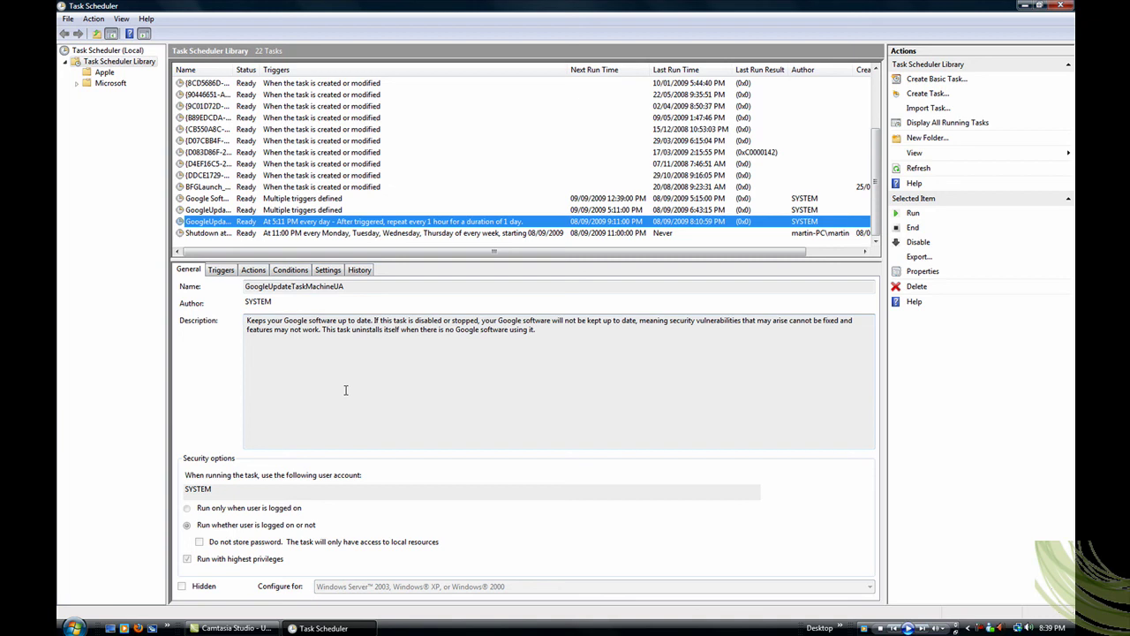
{"action": "left_click", "coordinate": [269, 627]}
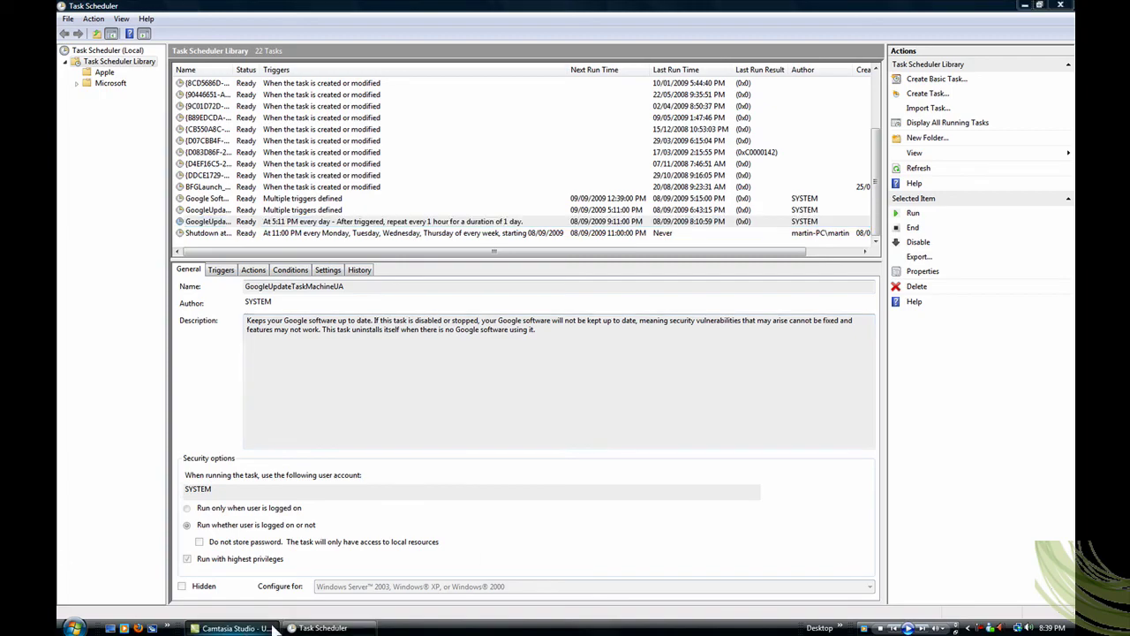